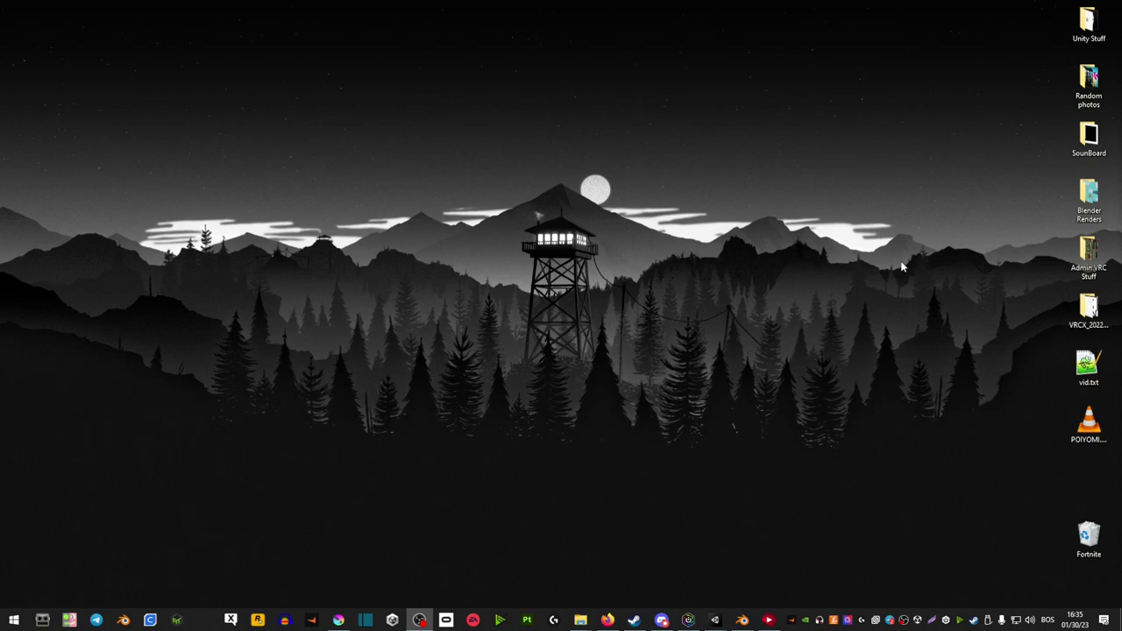
- Switch to Unity and assign the PC_FX 3.0 controller from the FX playable layer to the Nardo Awtter avatar's Animator
{"action": "key", "text": "alt+Tab"}
{"action": "left_click_drag", "start_coordinate": [670, 310], "coordinate": [598, 298], "text": "alt"}
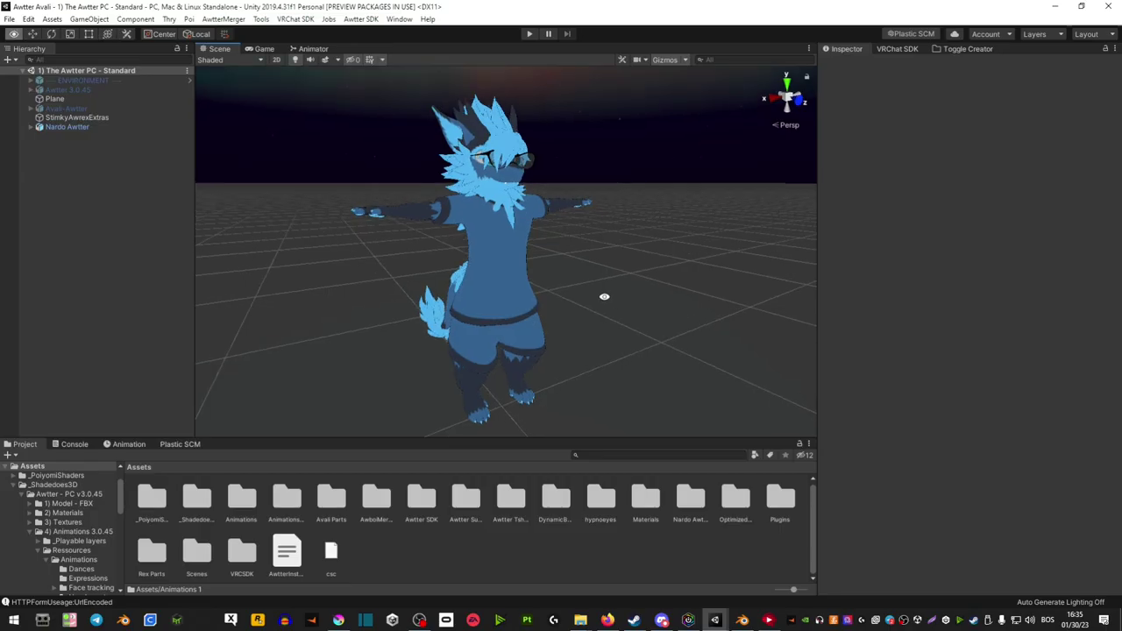
{"action": "left_click", "coordinate": [53, 127]}
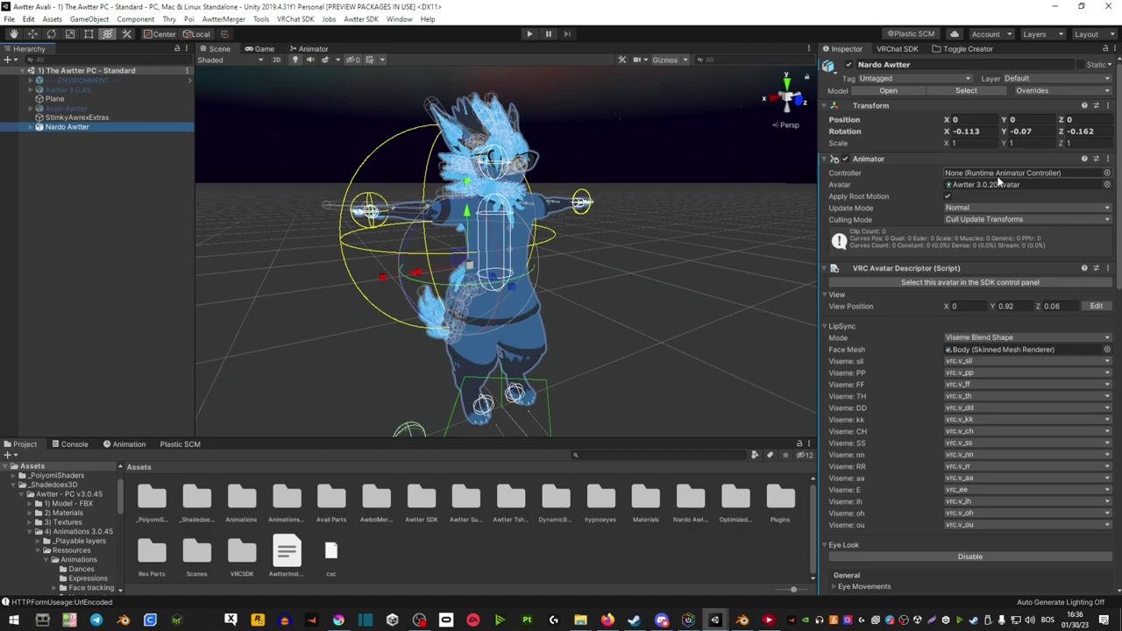
{"action": "scroll", "coordinate": [920, 385], "scroll_direction": "down", "scroll_amount": 10}
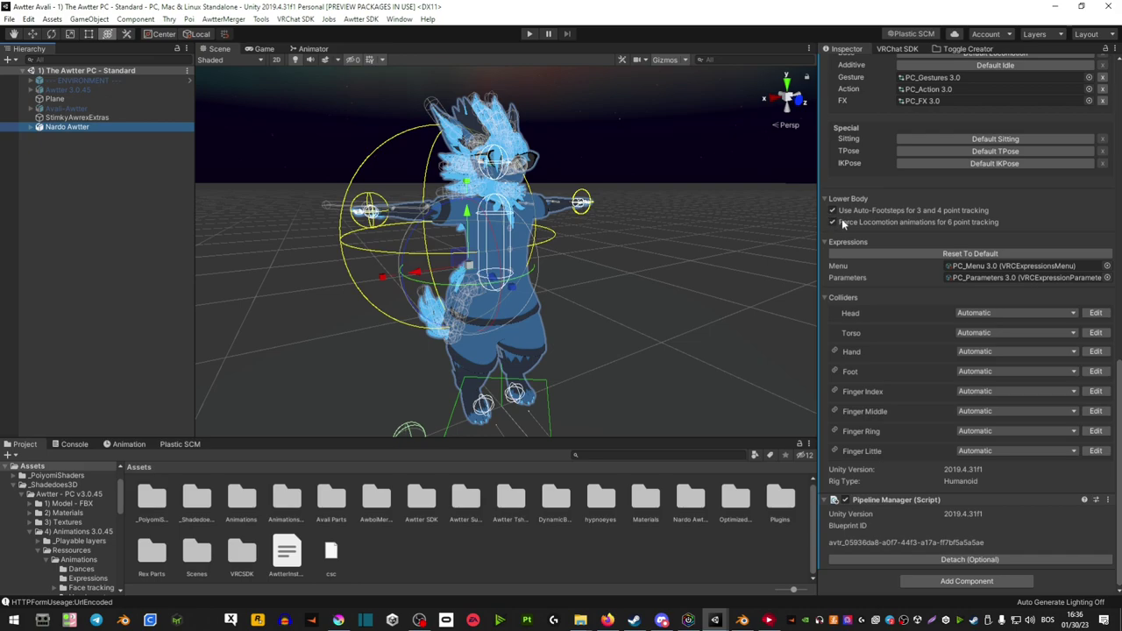
{"action": "scroll", "coordinate": [868, 220], "scroll_direction": "up", "scroll_amount": 3}
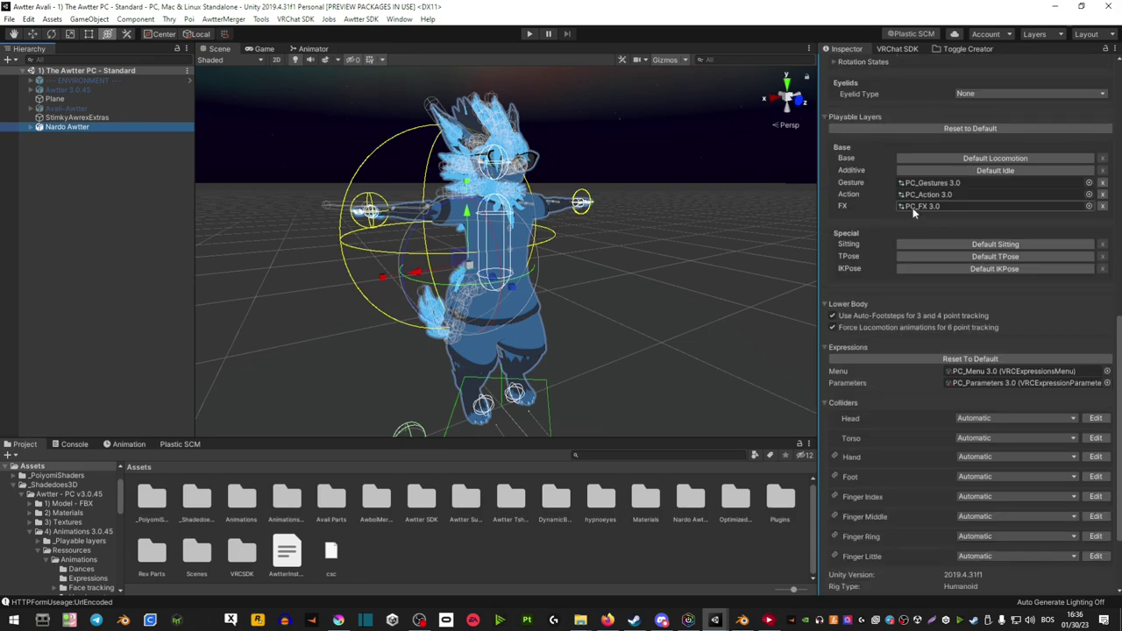
{"action": "left_click", "coordinate": [913, 207]}
{"action": "scroll", "coordinate": [936, 242], "scroll_direction": "up", "scroll_amount": 15}
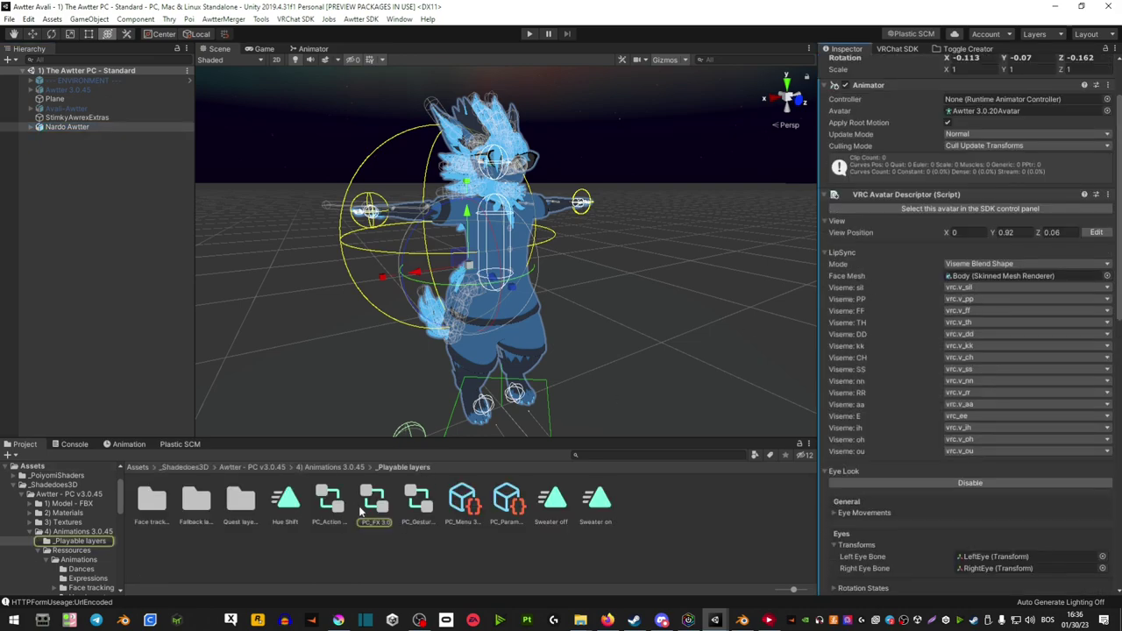
{"action": "left_click_drag", "start_coordinate": [375, 506], "coordinate": [967, 137]}
- Open the PC_FX 3.0 controller and examine the available parameter types and its Chubby parameter
{"action": "double_click", "coordinate": [968, 135]}
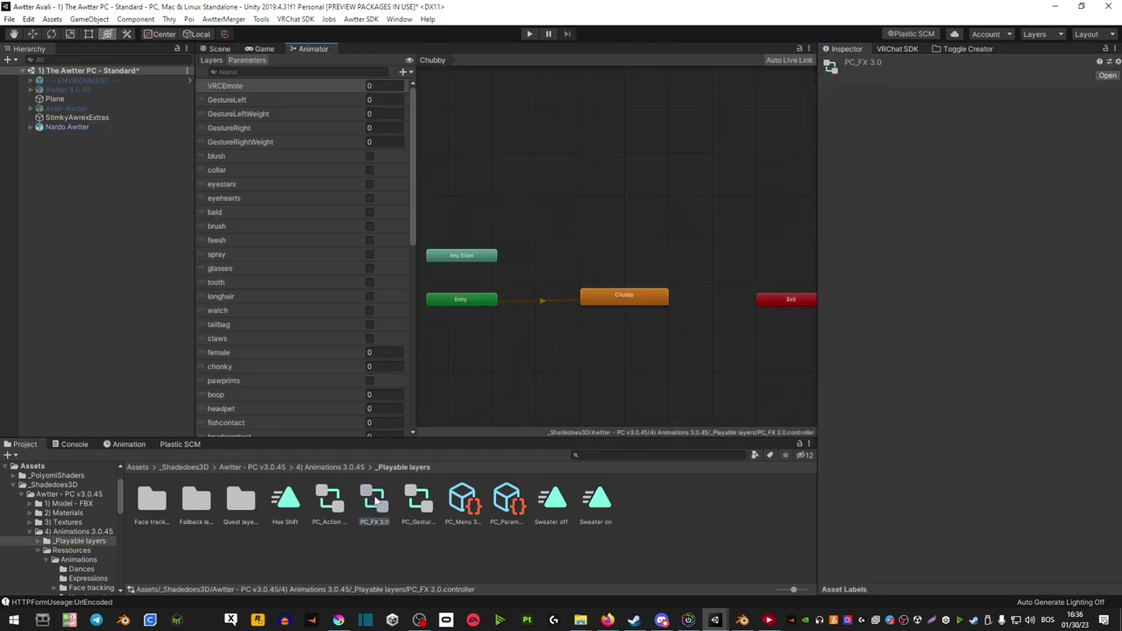
{"action": "left_click", "coordinate": [405, 72]}
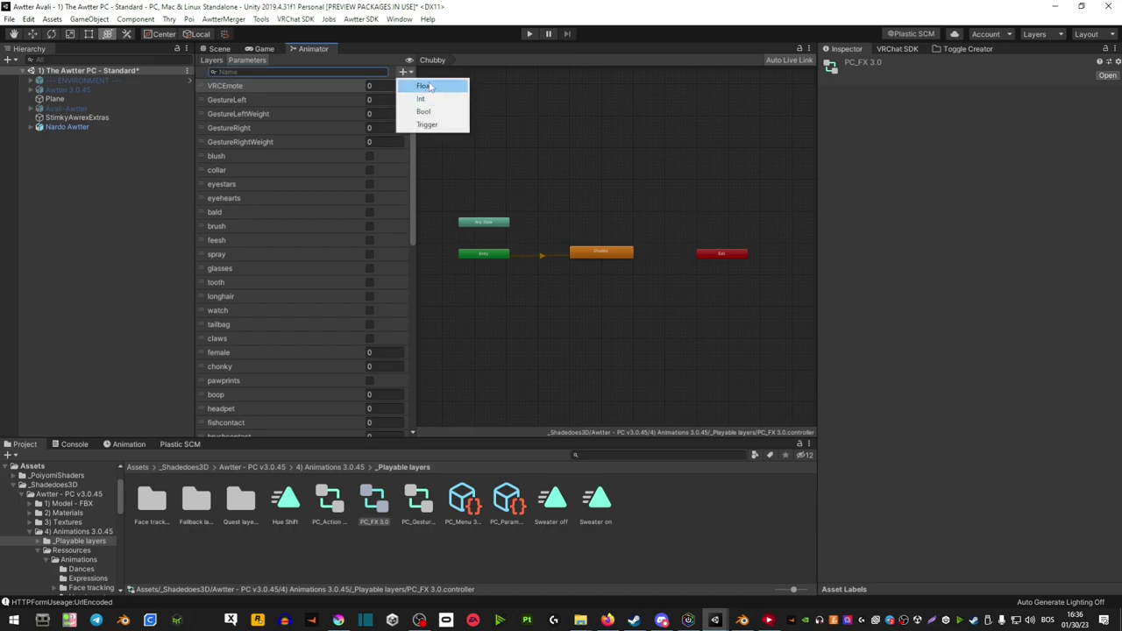
{"action": "left_click", "coordinate": [301, 356]}
{"action": "scroll", "coordinate": [300, 356], "scroll_direction": "down", "scroll_amount": 8}
{"action": "left_click", "coordinate": [243, 417]}
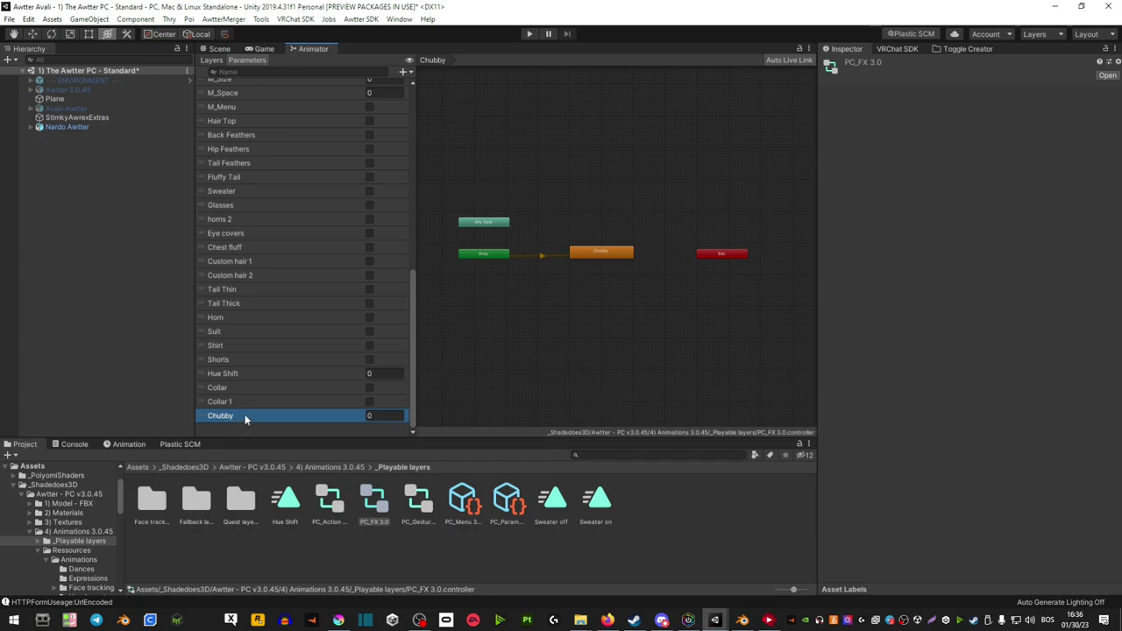
- Select the Nardo Awtter avatar in the scene and look through its list of animation clips
{"action": "left_click", "coordinate": [215, 49]}
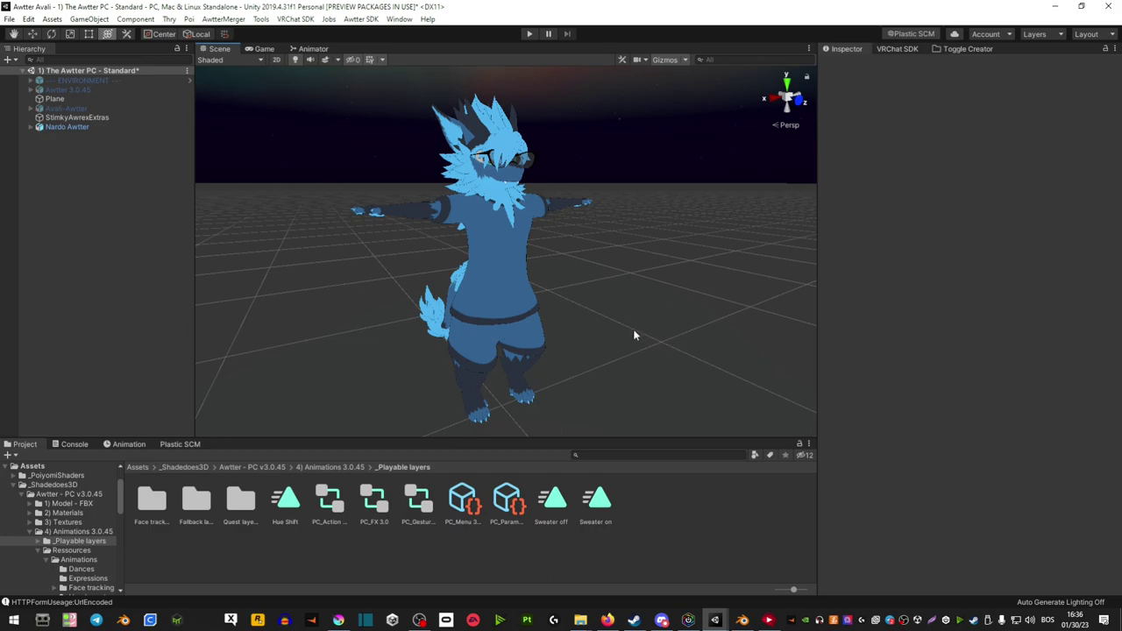
{"action": "left_click", "coordinate": [66, 127]}
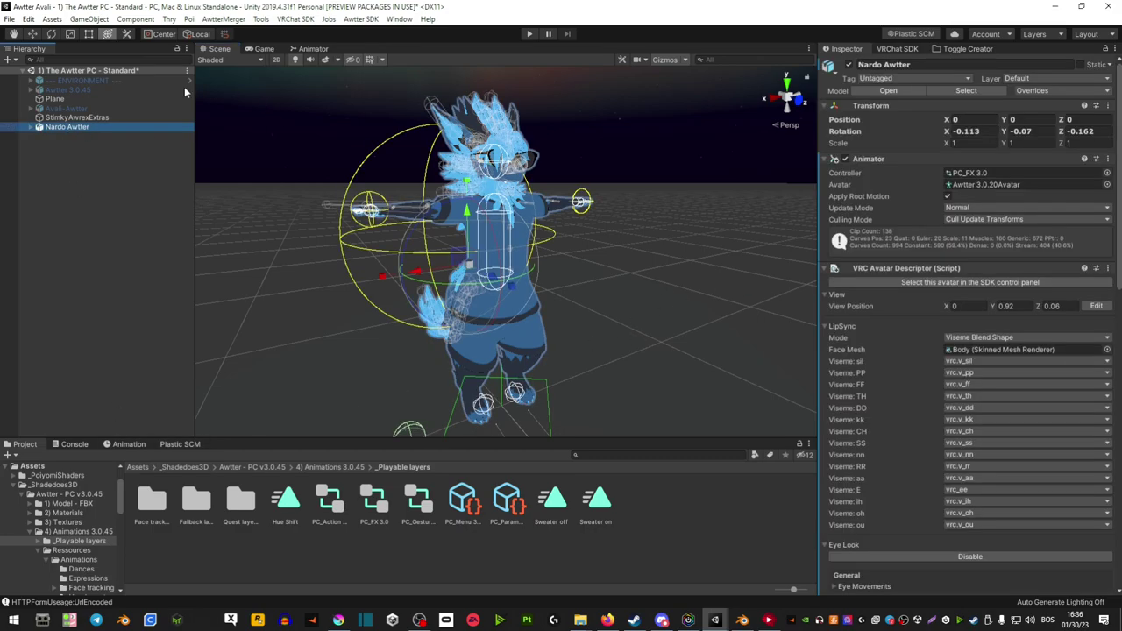
{"action": "left_click", "coordinate": [121, 445]}
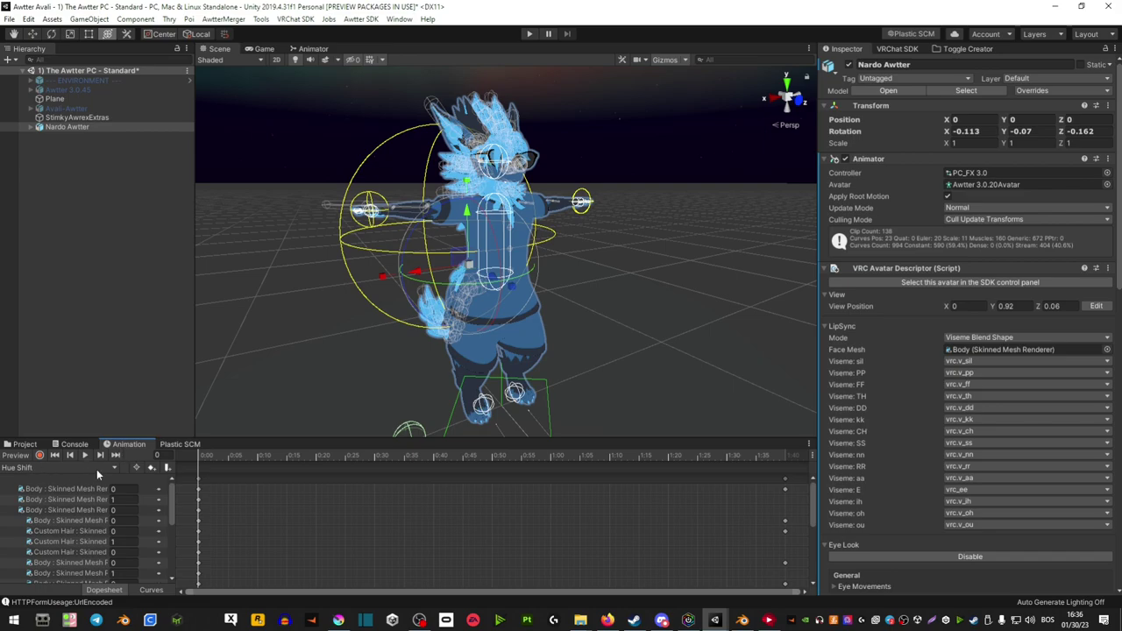
{"action": "left_click", "coordinate": [97, 469]}
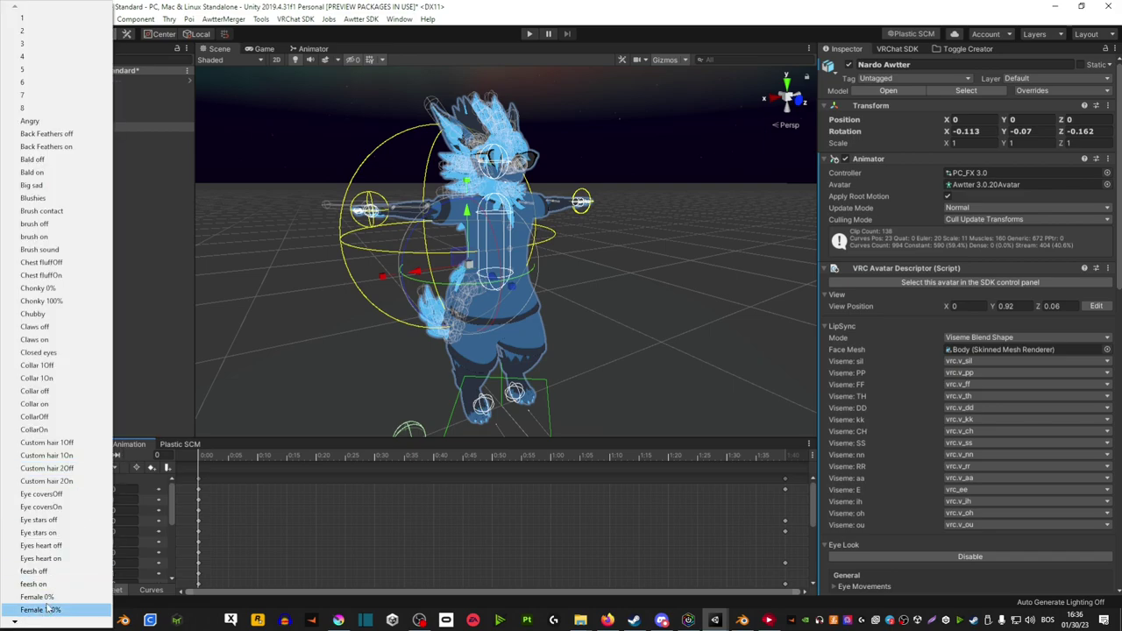
{"action": "left_click", "coordinate": [297, 155]}
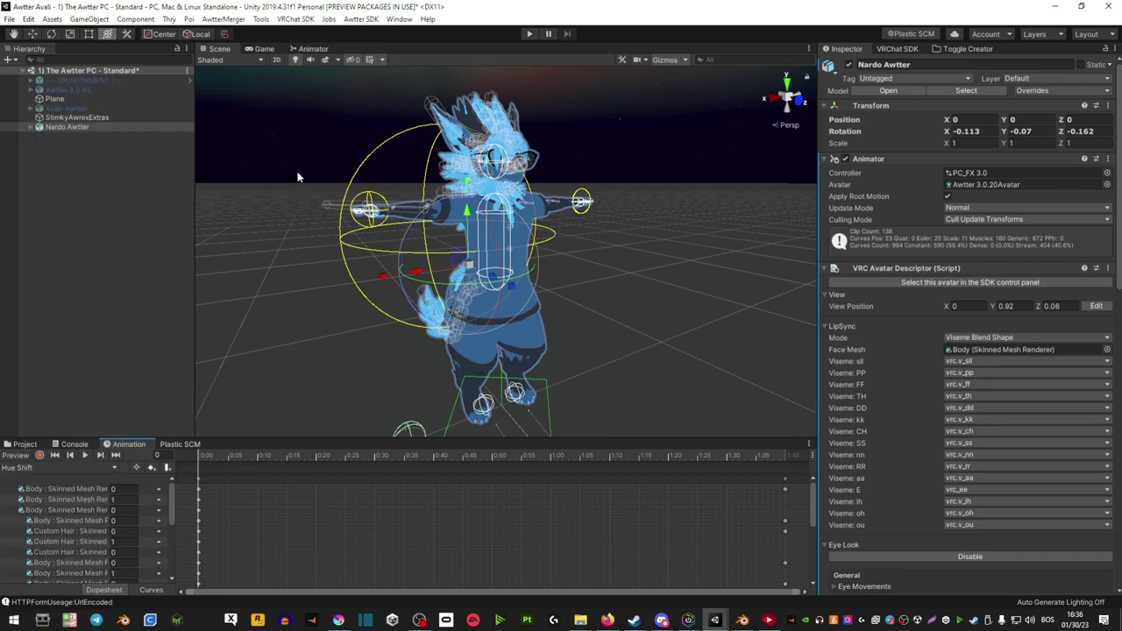
- Turn on recording for the Hue Shift clip, examine the Body mesh's blend shapes including Chubby, and stop recording
{"action": "left_click", "coordinate": [568, 230]}
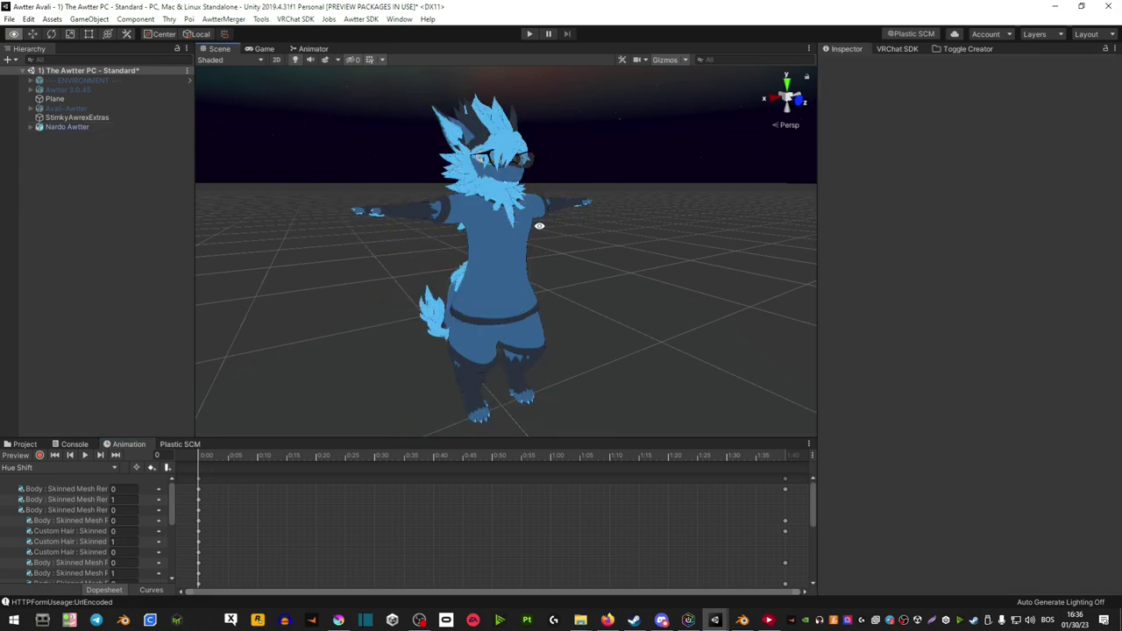
{"action": "left_click", "coordinate": [40, 456]}
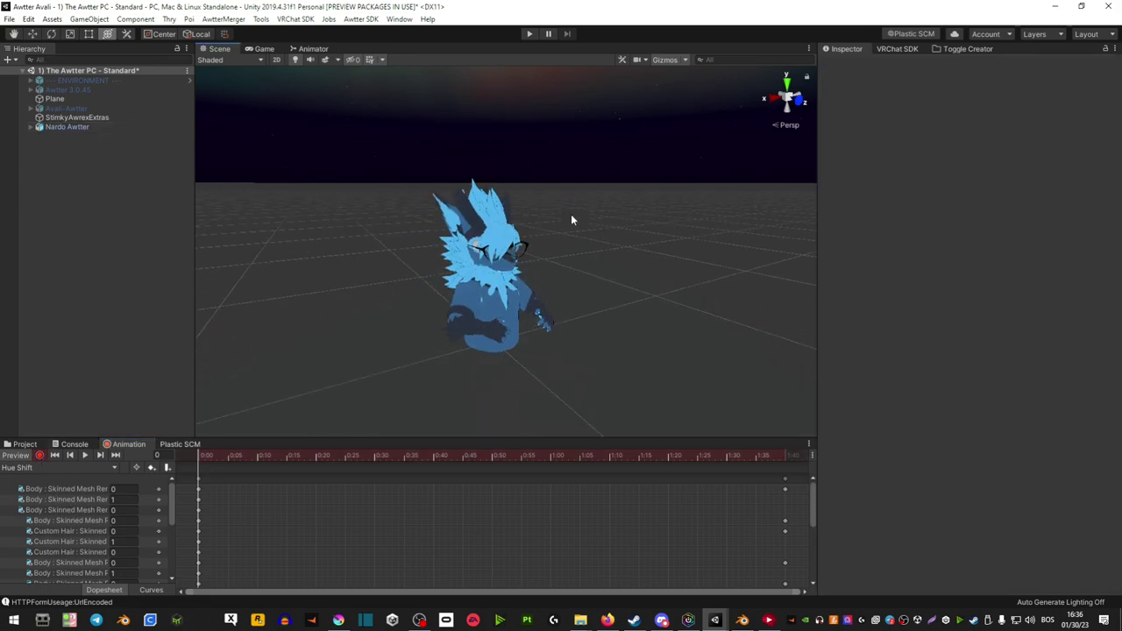
{"action": "double_click", "coordinate": [66, 127]}
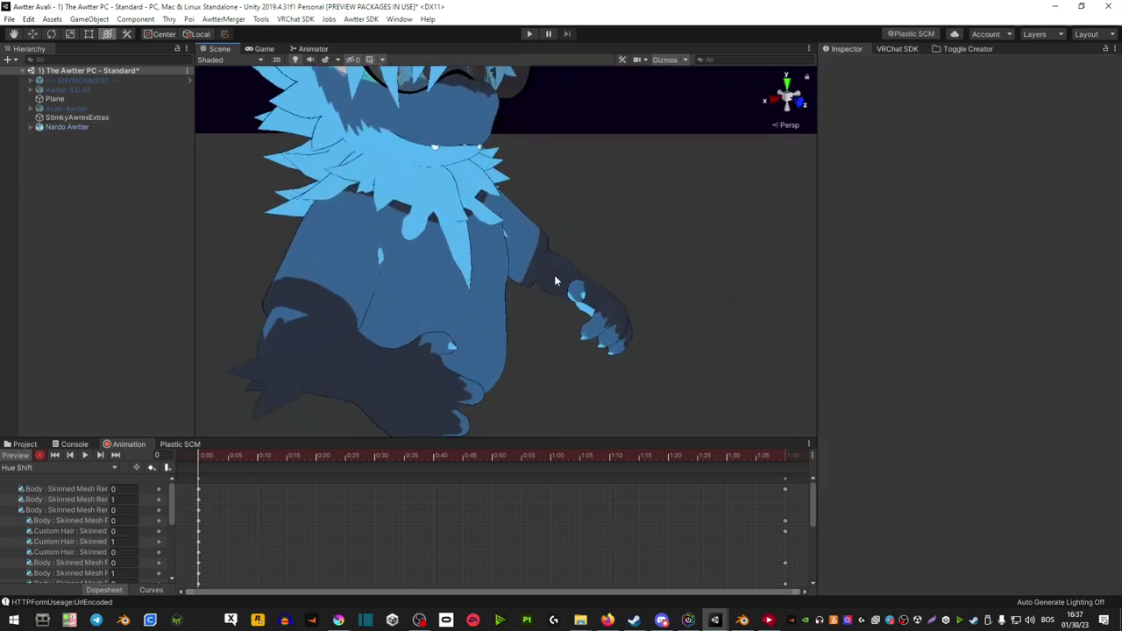
{"action": "left_click", "coordinate": [563, 273]}
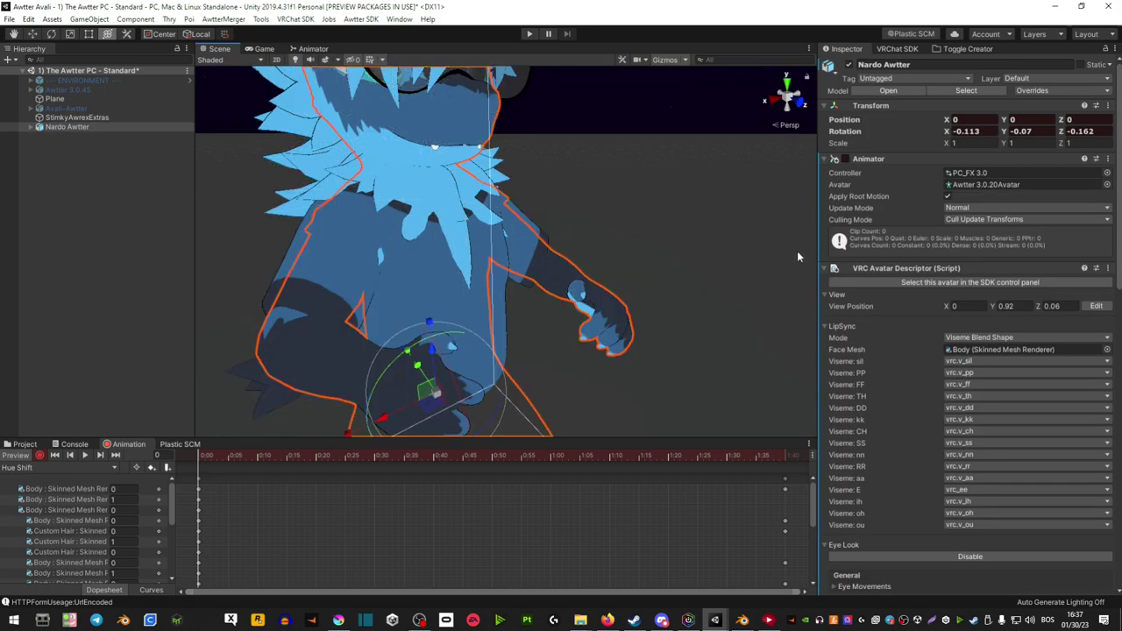
{"action": "scroll", "coordinate": [861, 258], "scroll_direction": "down", "scroll_amount": 3}
{"action": "scroll", "coordinate": [862, 257], "scroll_direction": "up", "scroll_amount": 3}
{"action": "left_click", "coordinate": [827, 213]}
{"action": "left_click", "coordinate": [827, 212]}
{"action": "scroll", "coordinate": [955, 270], "scroll_direction": "down", "scroll_amount": 12}
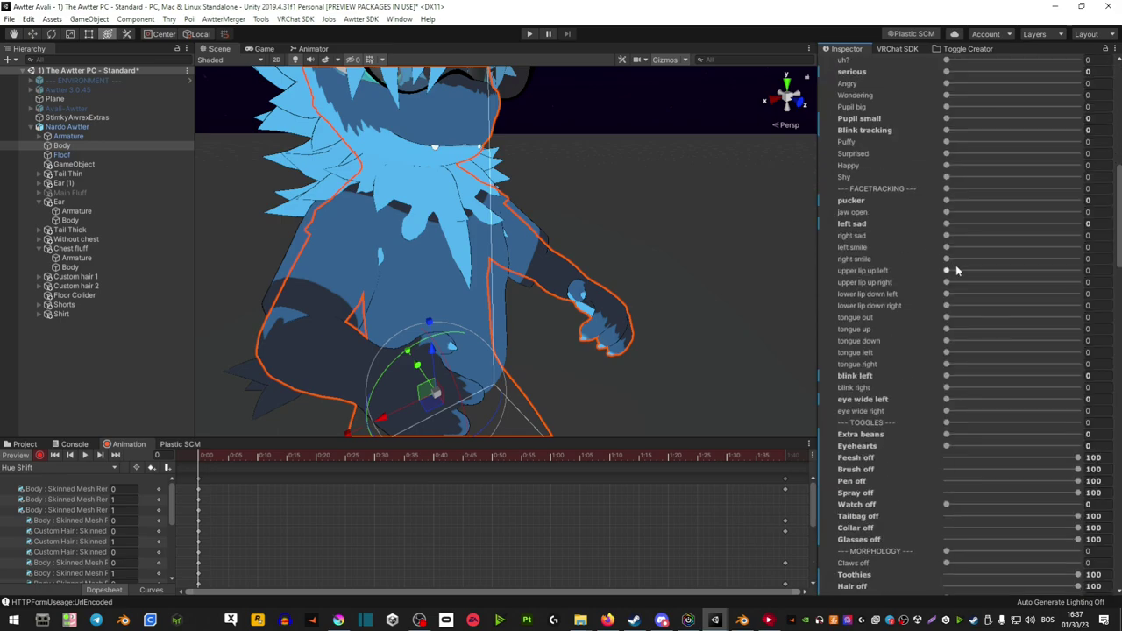
{"action": "scroll", "coordinate": [981, 289], "scroll_direction": "down", "scroll_amount": 3}
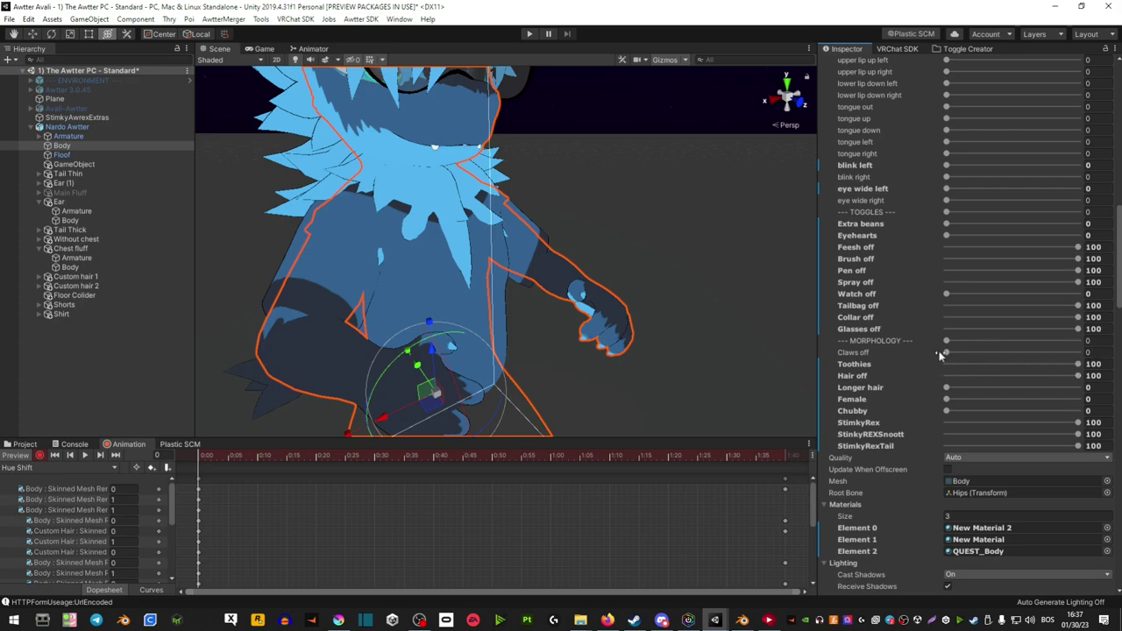
{"action": "left_click", "coordinate": [159, 455]}
{"action": "left_click", "coordinate": [40, 455]}
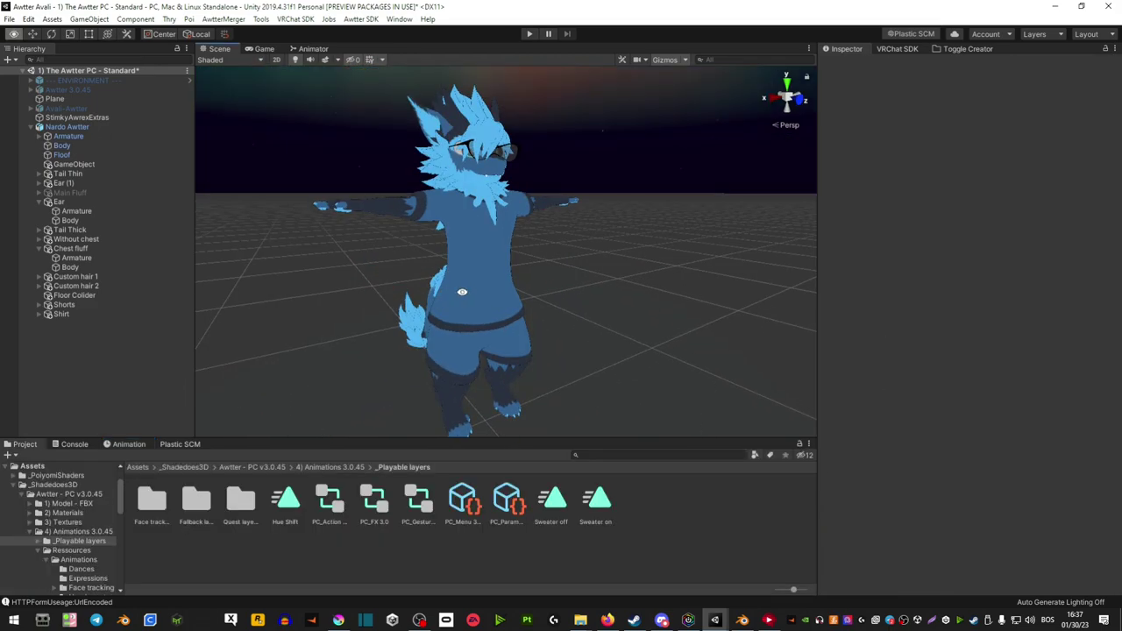
- Show the root Assets folder in the project browser
{"action": "key", "text": "y"}
{"action": "left_click", "coordinate": [595, 456]}
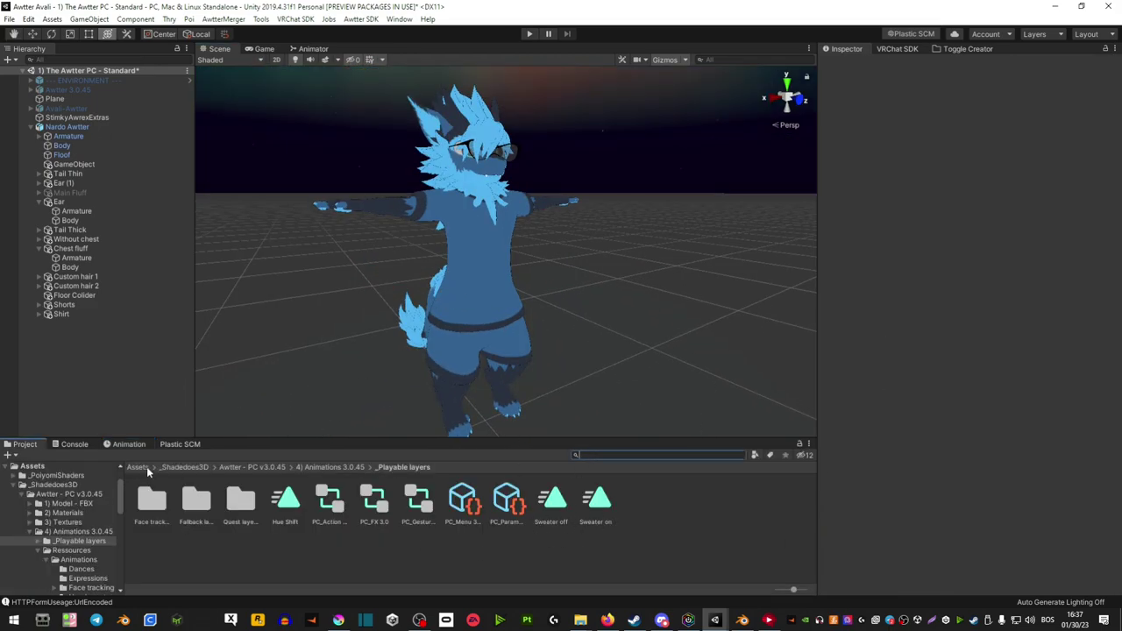
{"action": "left_click", "coordinate": [143, 467]}
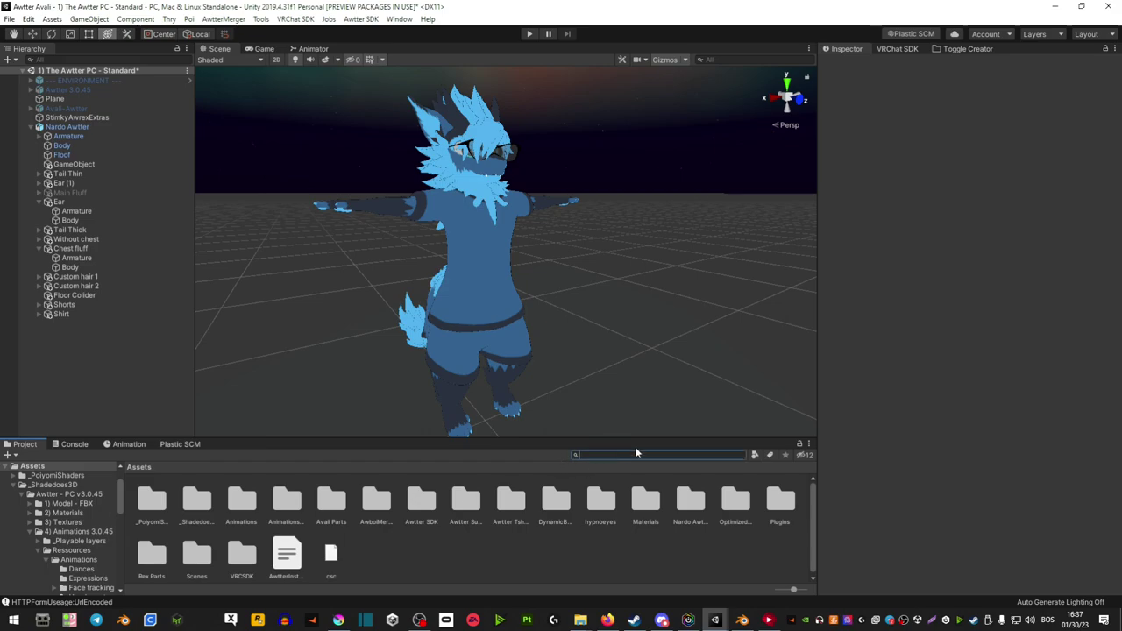
- Add a new layer to the PC_FX 3.0 controller and set its weight to 1
{"action": "left_click", "coordinate": [318, 50]}
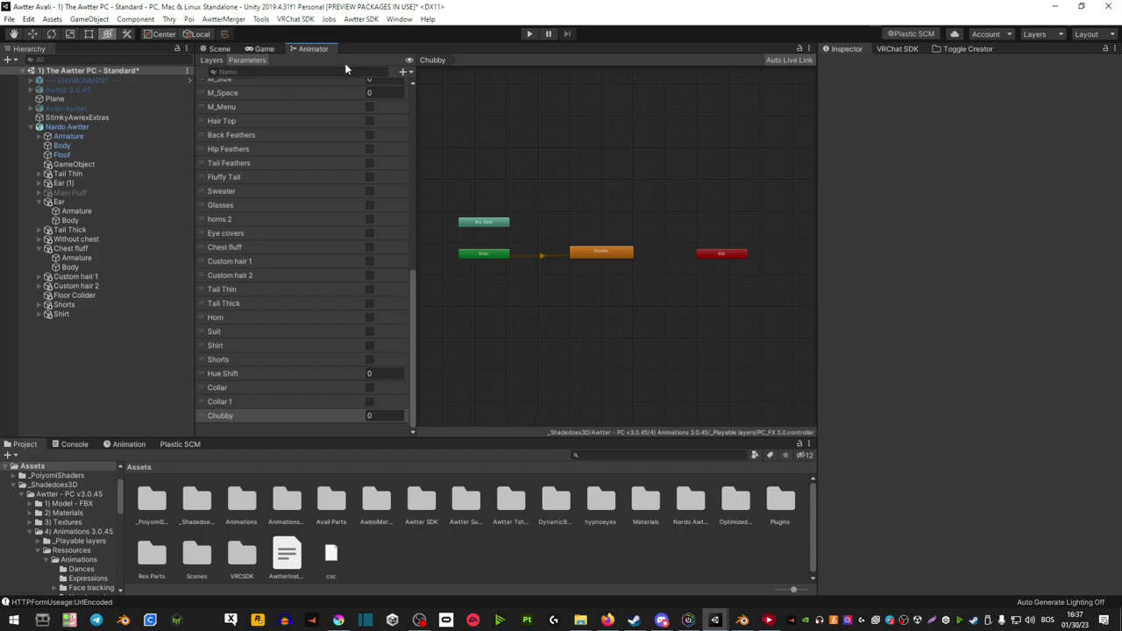
{"action": "left_click", "coordinate": [211, 60]}
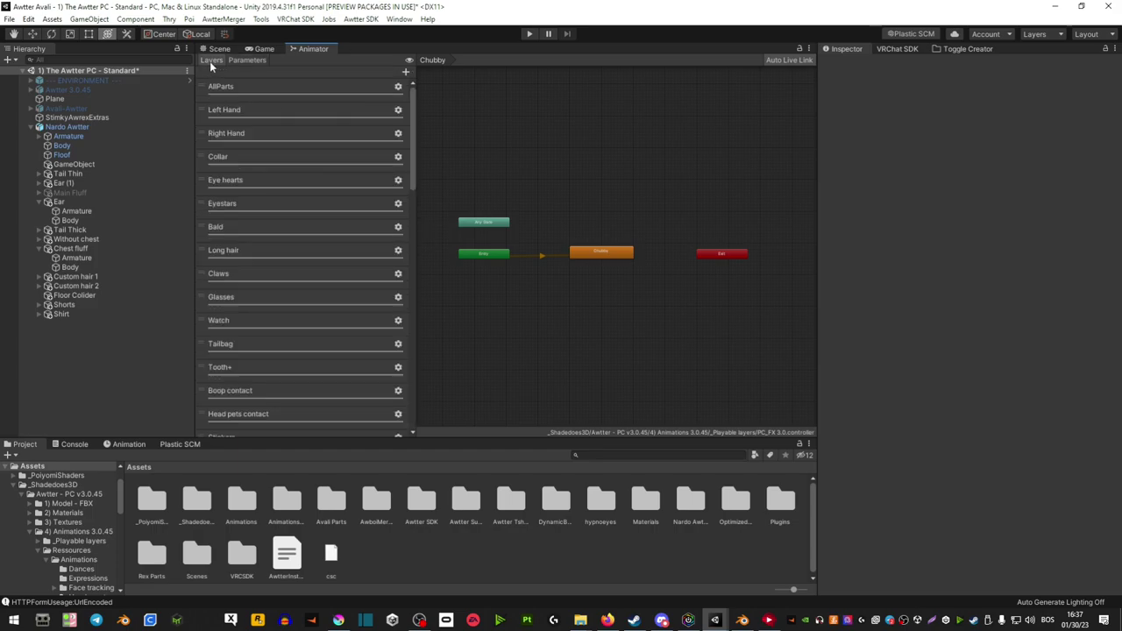
{"action": "left_click", "coordinate": [406, 72]}
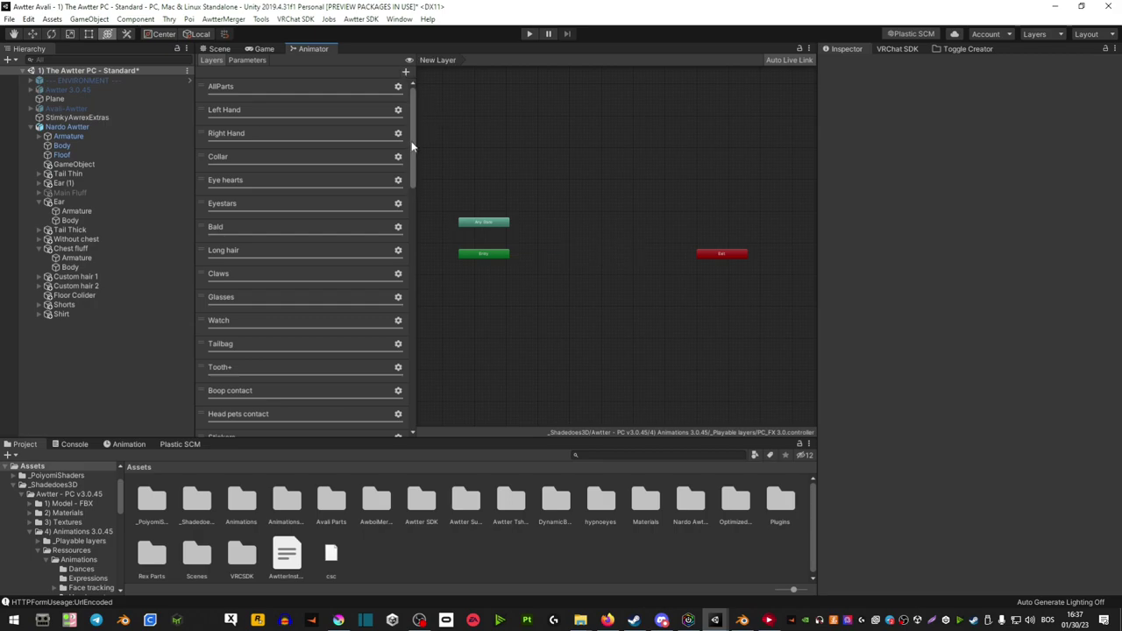
{"action": "left_click_drag", "start_coordinate": [411, 146], "coordinate": [417, 517]}
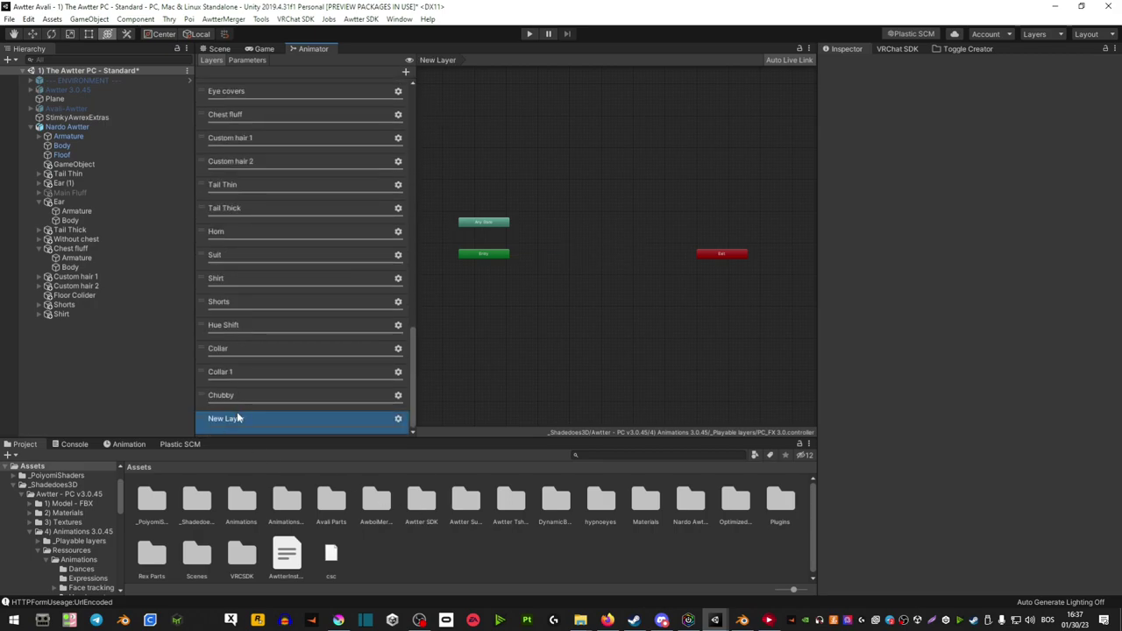
{"action": "left_click", "coordinate": [398, 419]}
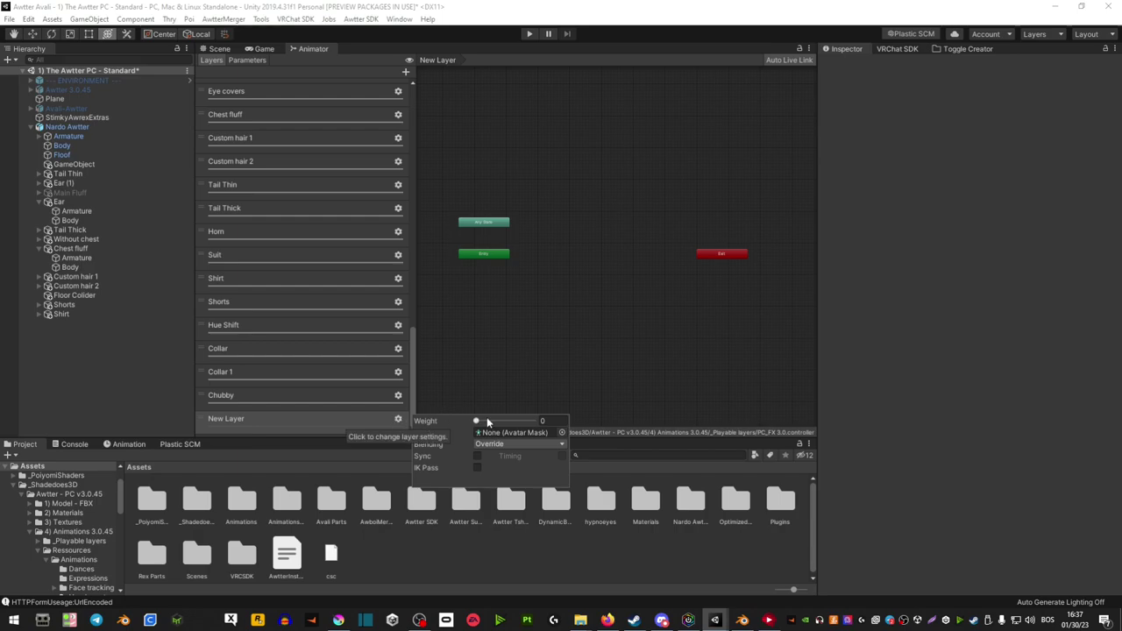
{"action": "left_click_drag", "start_coordinate": [477, 420], "coordinate": [532, 421]}
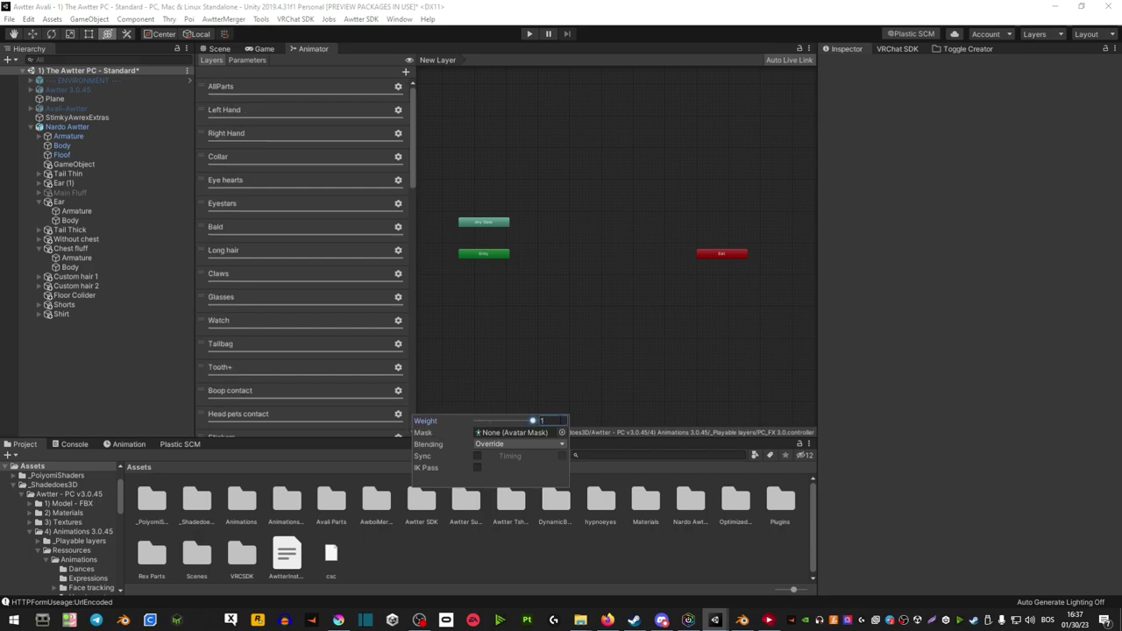
{"action": "left_click", "coordinate": [474, 398]}
- Check the Chubby parameter in the controller's parameter list
{"action": "left_click", "coordinate": [247, 59]}
{"action": "scroll", "coordinate": [257, 336], "scroll_direction": "down", "scroll_amount": 10}
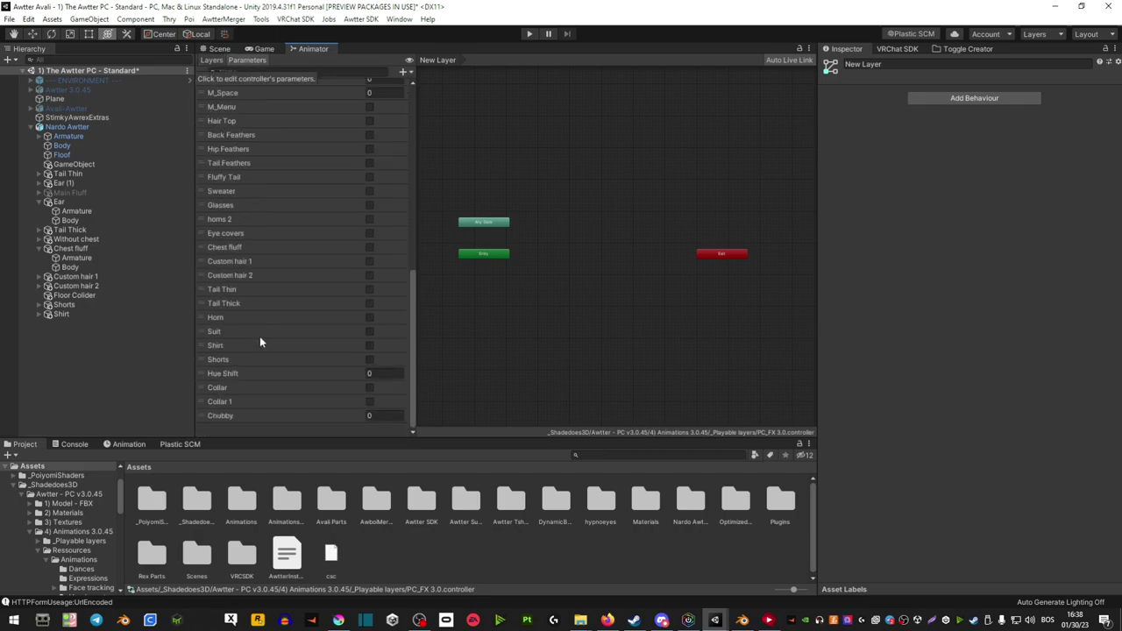
{"action": "left_click", "coordinate": [229, 414]}
- Examine the Chubby state in the Chubby layer and the parameters offered for its Motion Time
{"action": "left_click", "coordinate": [212, 59]}
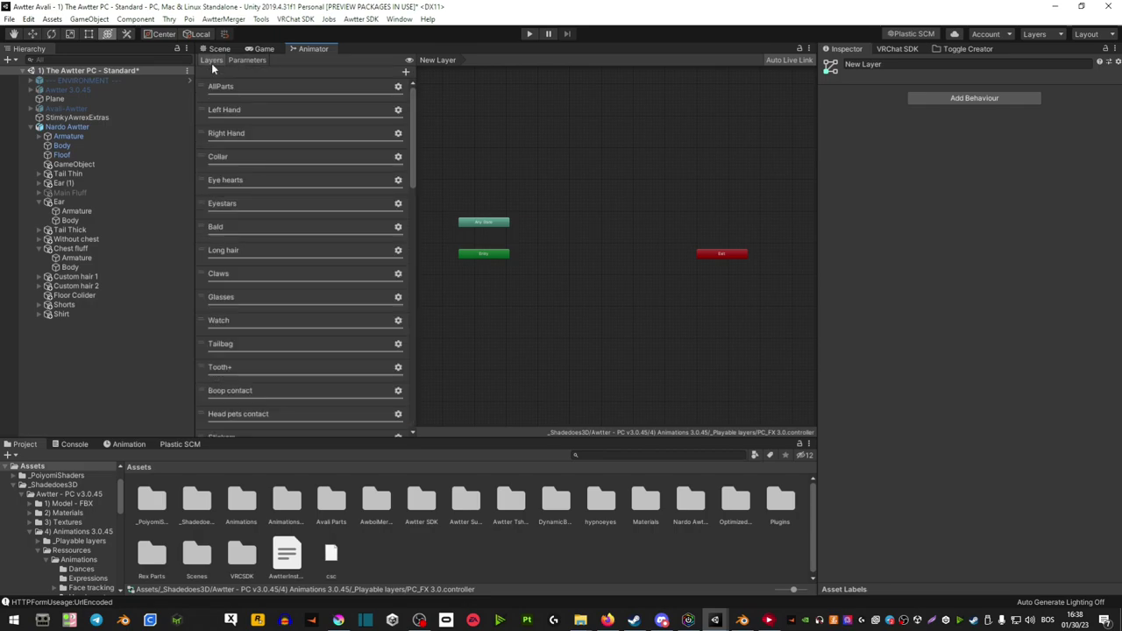
{"action": "scroll", "coordinate": [234, 386], "scroll_direction": "down", "scroll_amount": 5}
{"action": "left_click", "coordinate": [263, 395]}
{"action": "scroll", "coordinate": [556, 260], "scroll_direction": "up", "scroll_amount": 2}
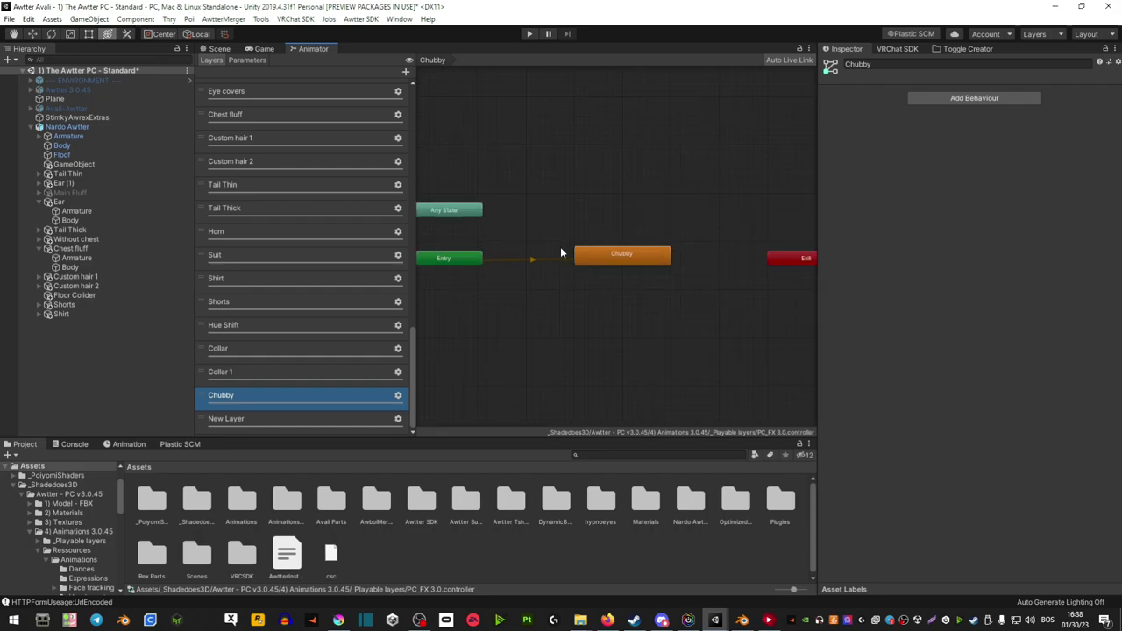
{"action": "left_click", "coordinate": [637, 255]}
{"action": "middle_click_drag", "start_coordinate": [682, 222], "coordinate": [636, 255]}
{"action": "scroll", "coordinate": [636, 255], "scroll_direction": "down", "scroll_amount": 1}
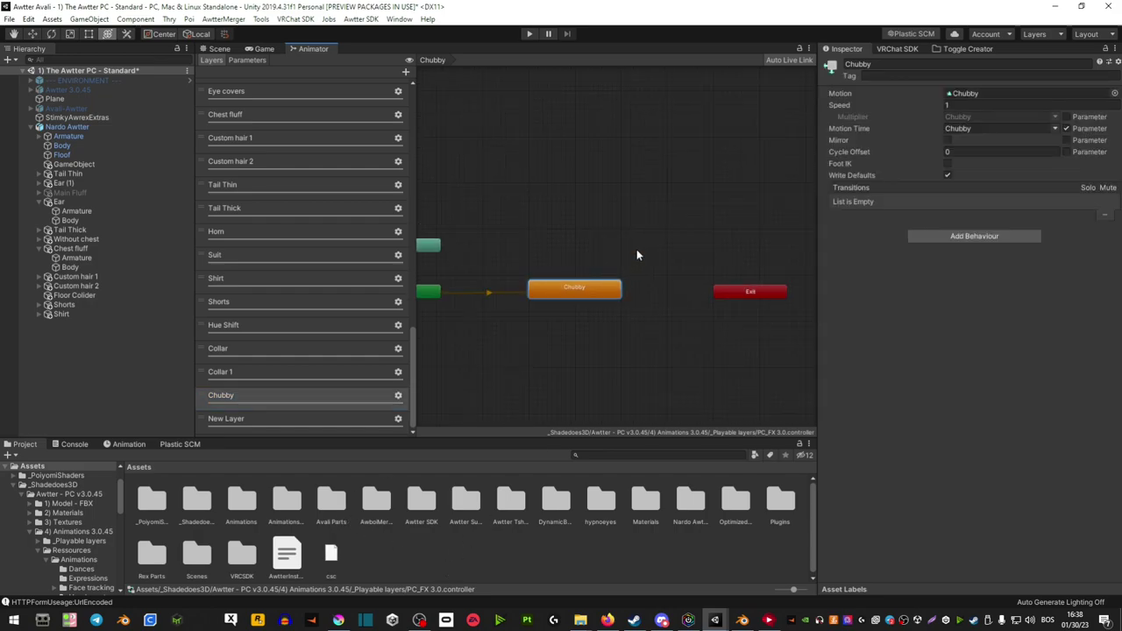
{"action": "scroll", "coordinate": [558, 308], "scroll_direction": "up", "scroll_amount": 3}
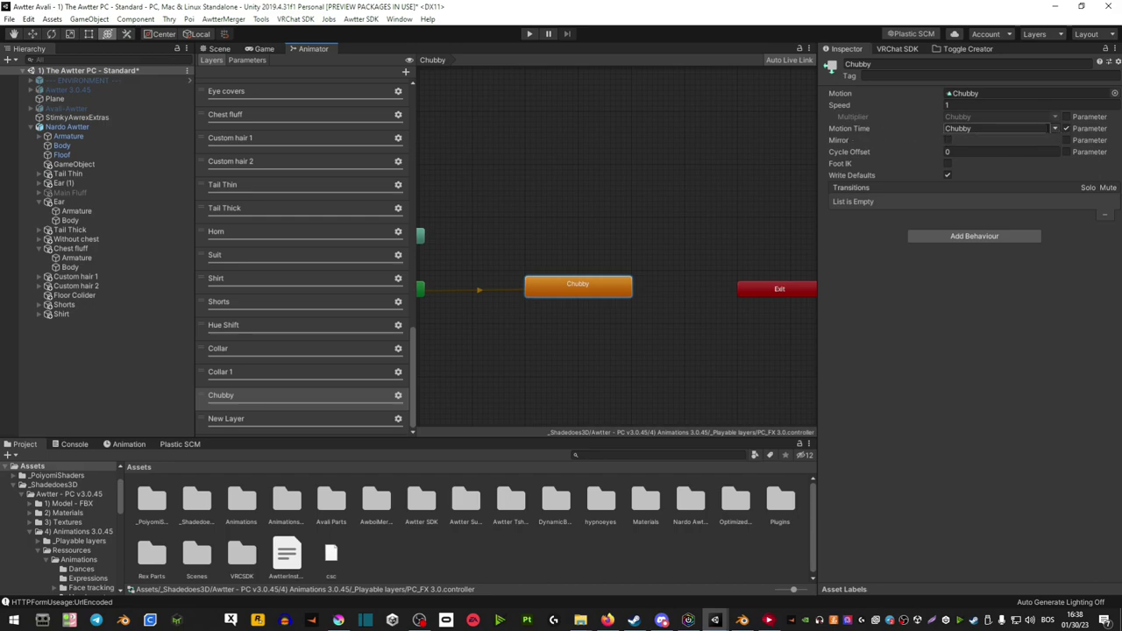
{"action": "left_click", "coordinate": [1055, 128]}
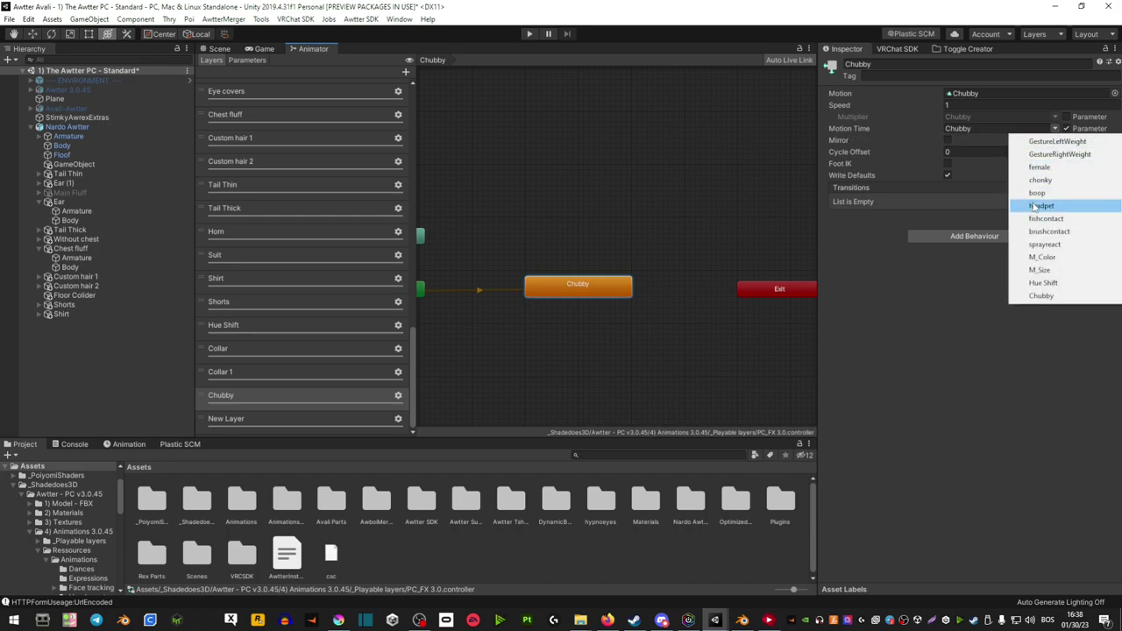
{"action": "left_click", "coordinate": [1038, 314]}
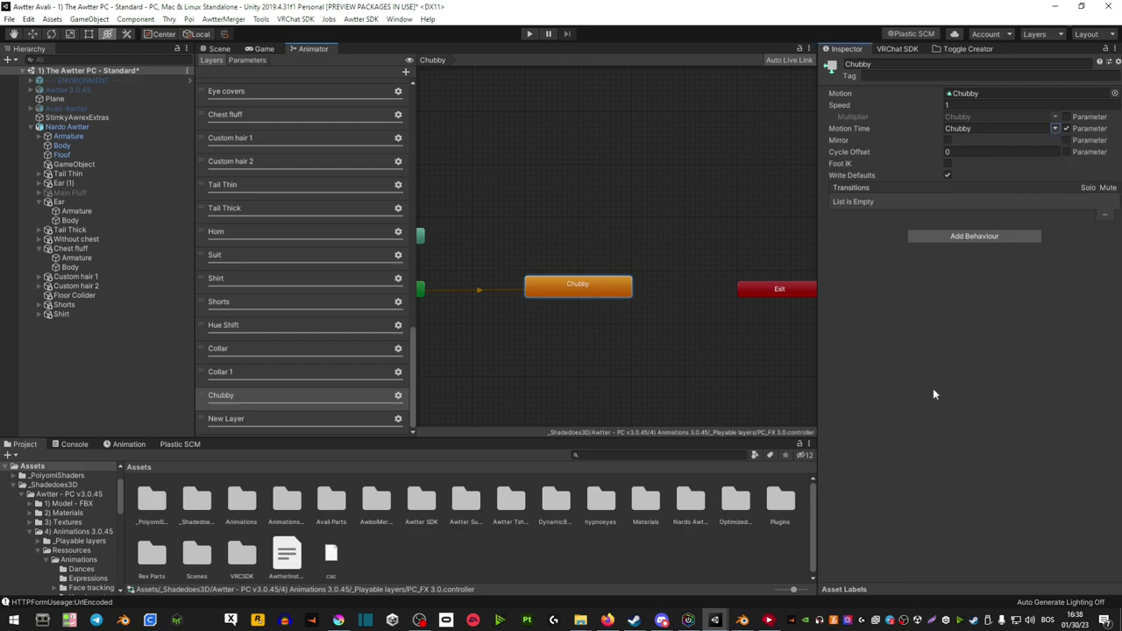
- Open the Animations 1 folder in the project browser and select the Chubby animation clip
{"action": "double_click", "coordinate": [289, 517]}
{"action": "left_click", "coordinate": [292, 507]}
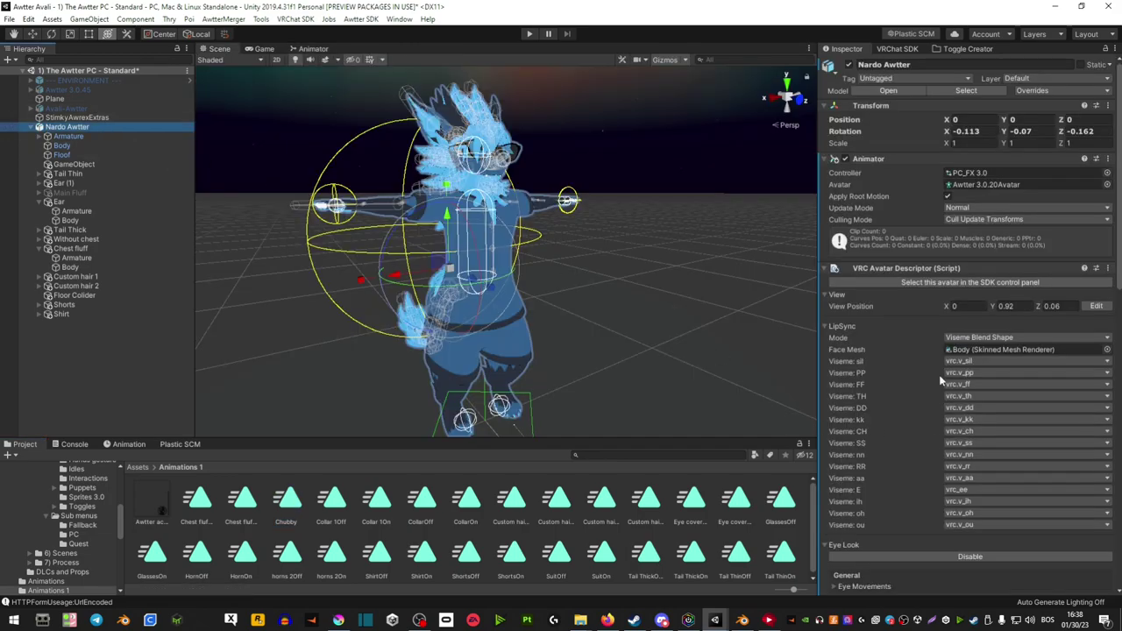
- Open PC_Parameters 3.0 from the avatar descriptor's expressions and check its Chubby parameter entry
{"action": "scroll", "coordinate": [939, 380], "scroll_direction": "down", "scroll_amount": 10}
{"action": "left_click", "coordinate": [977, 277]}
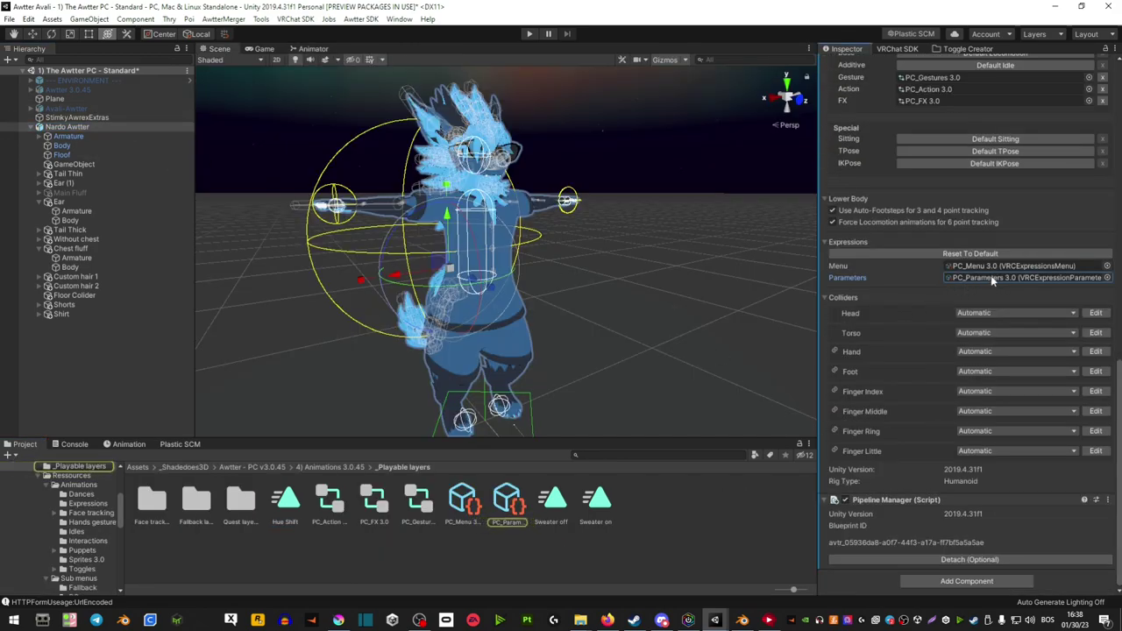
{"action": "left_click", "coordinate": [498, 503]}
{"action": "scroll", "coordinate": [925, 180], "scroll_direction": "up", "scroll_amount": 10}
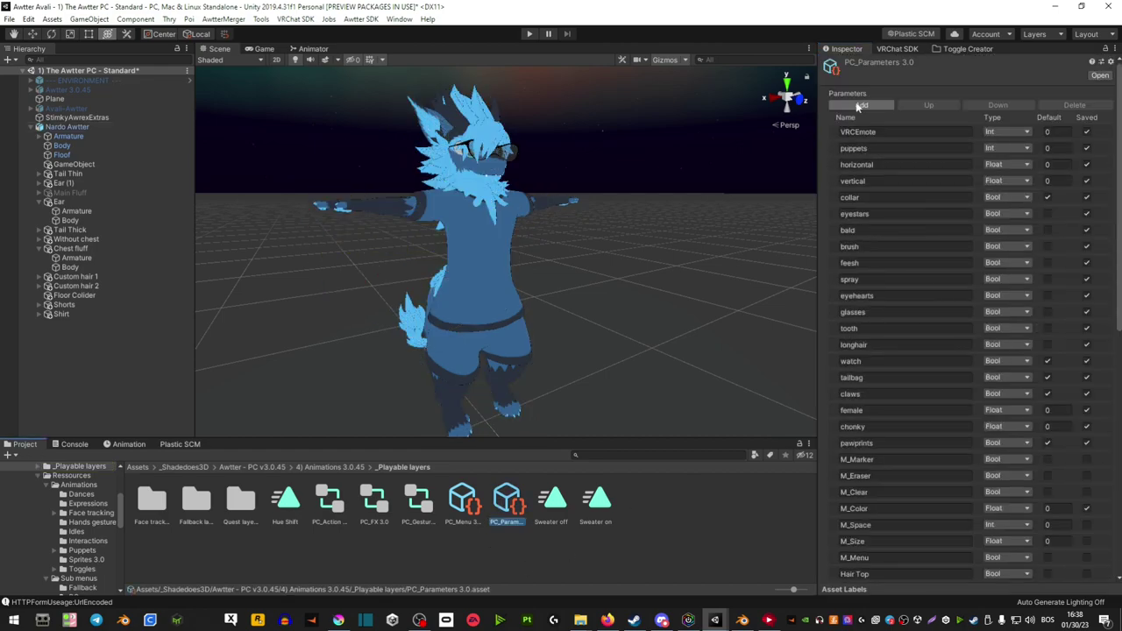
{"action": "scroll", "coordinate": [877, 393], "scroll_direction": "down", "scroll_amount": 10}
{"action": "left_click", "coordinate": [876, 442]}
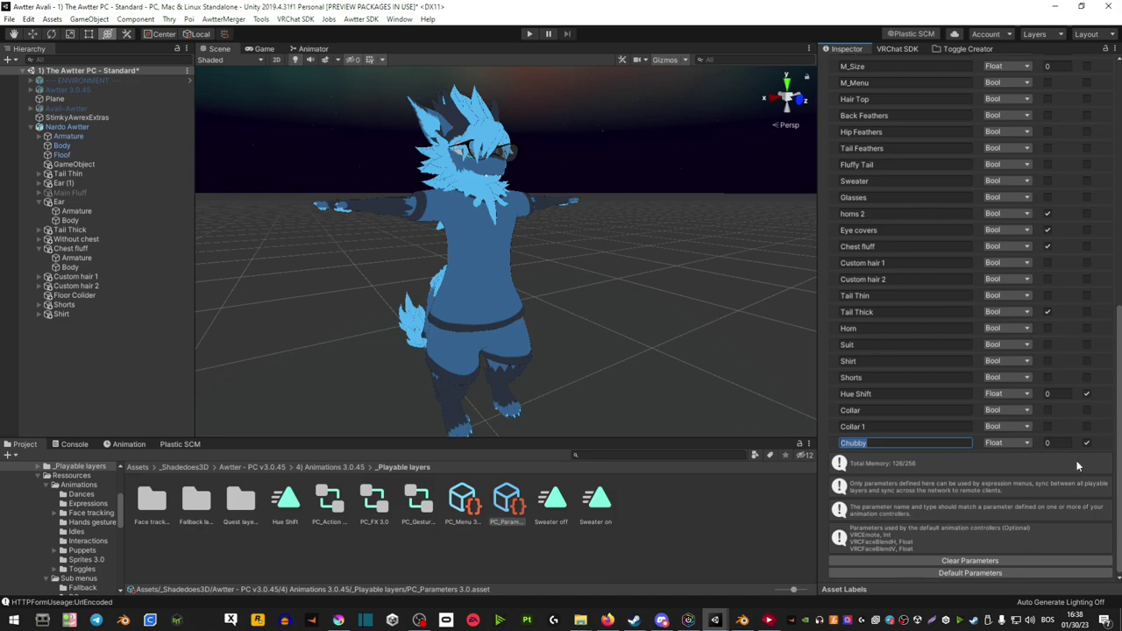
- Locate the PC_Menu 3.0 expressions menu through Nardo Awtter's avatar descriptor and open it
{"action": "left_click", "coordinate": [463, 504]}
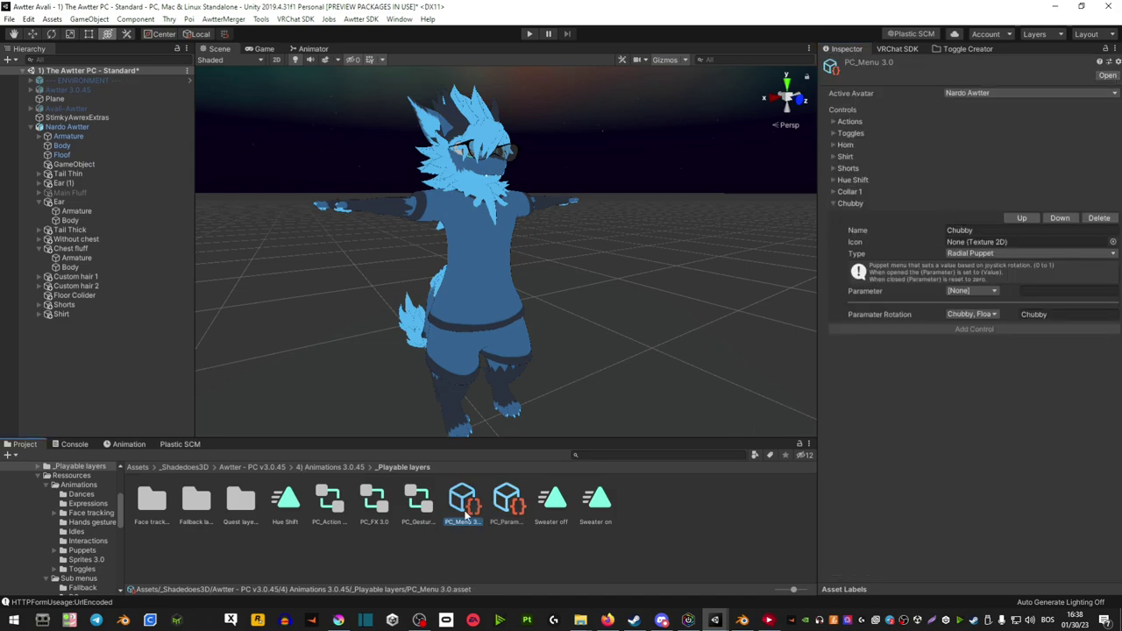
{"action": "left_click", "coordinate": [35, 127]}
{"action": "scroll", "coordinate": [935, 420], "scroll_direction": "down", "scroll_amount": 5}
{"action": "left_click", "coordinate": [964, 267]}
{"action": "double_click", "coordinate": [964, 266]}
- Check the name of the Chubby radial puppet control and the parameters offered for its rotation
{"action": "left_click", "coordinate": [953, 229]}
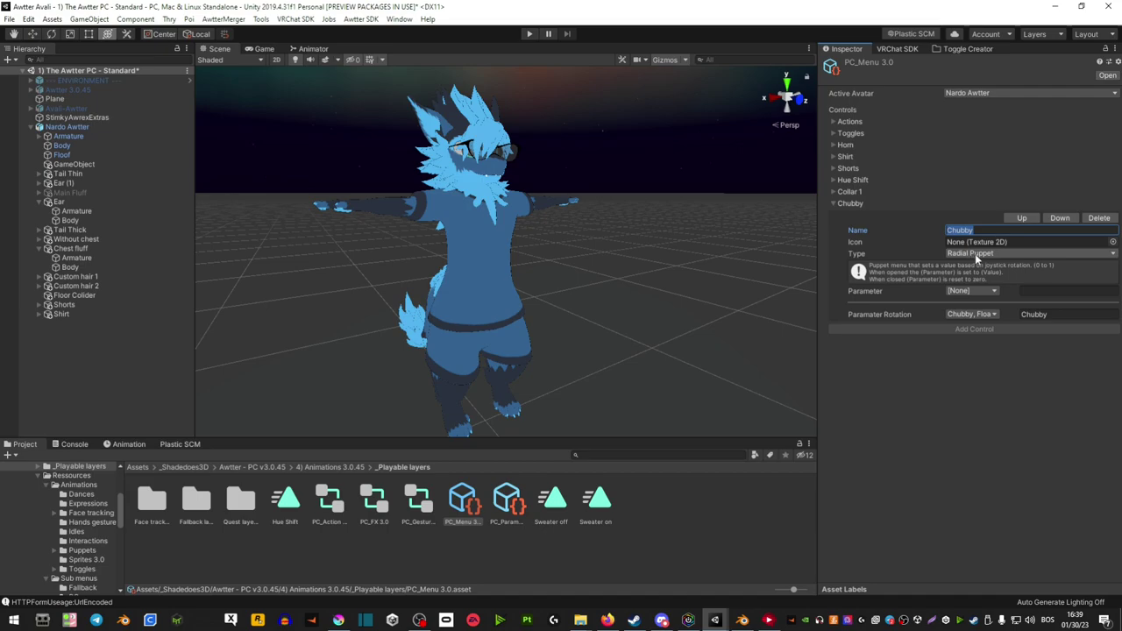
{"action": "left_click", "coordinate": [991, 314]}
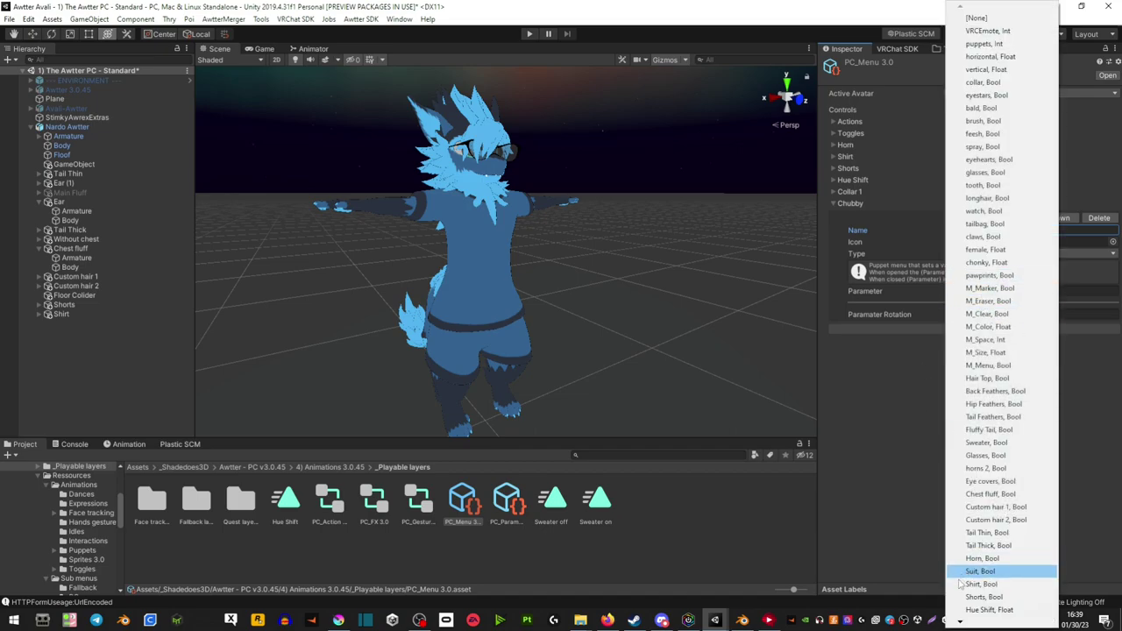
{"action": "scroll", "coordinate": [960, 620], "scroll_direction": "down", "scroll_amount": 1}
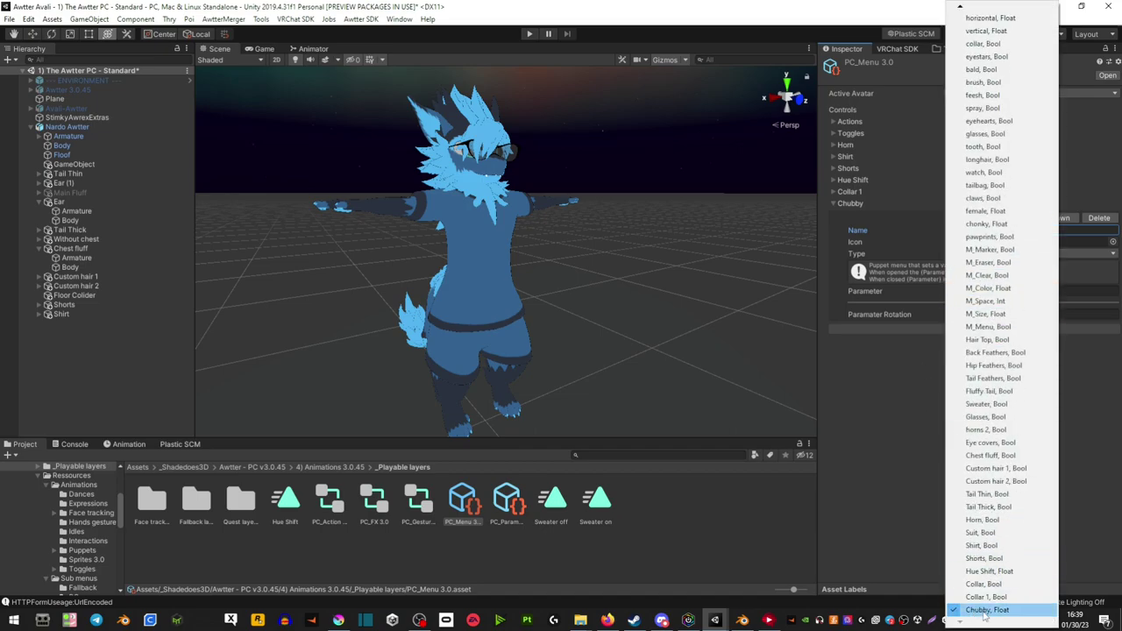
- Select the Nardo Awtter avatar and open the choices for its Animator component's controller
{"action": "left_click", "coordinate": [67, 126]}
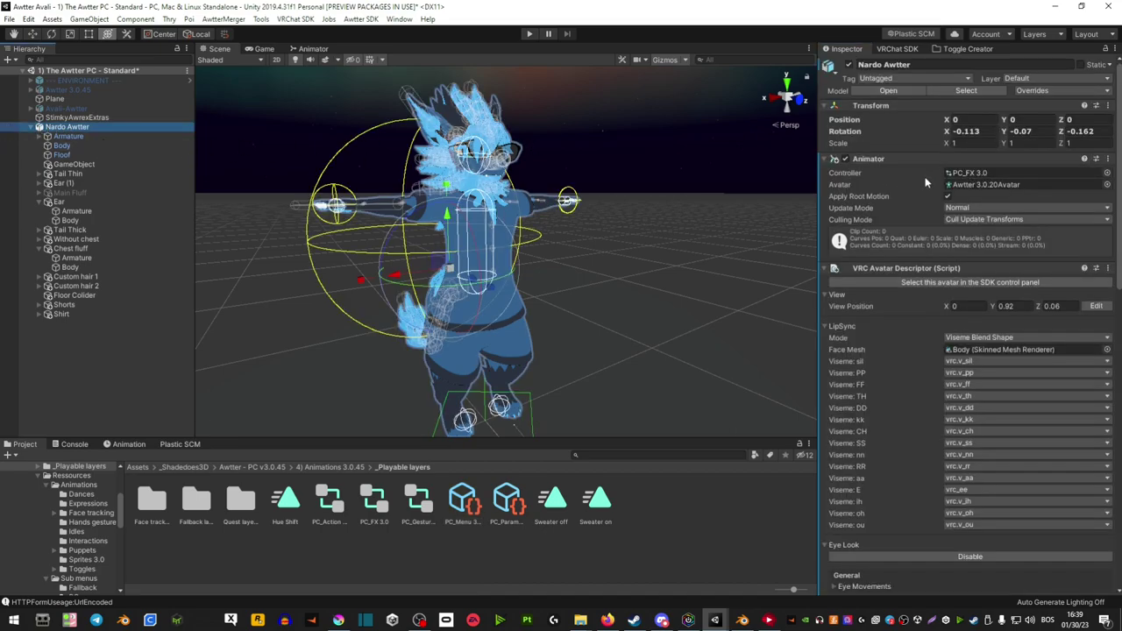
{"action": "left_click", "coordinate": [1106, 173]}
{"action": "left_click", "coordinate": [241, 274]}
{"action": "left_click", "coordinate": [426, 233]}
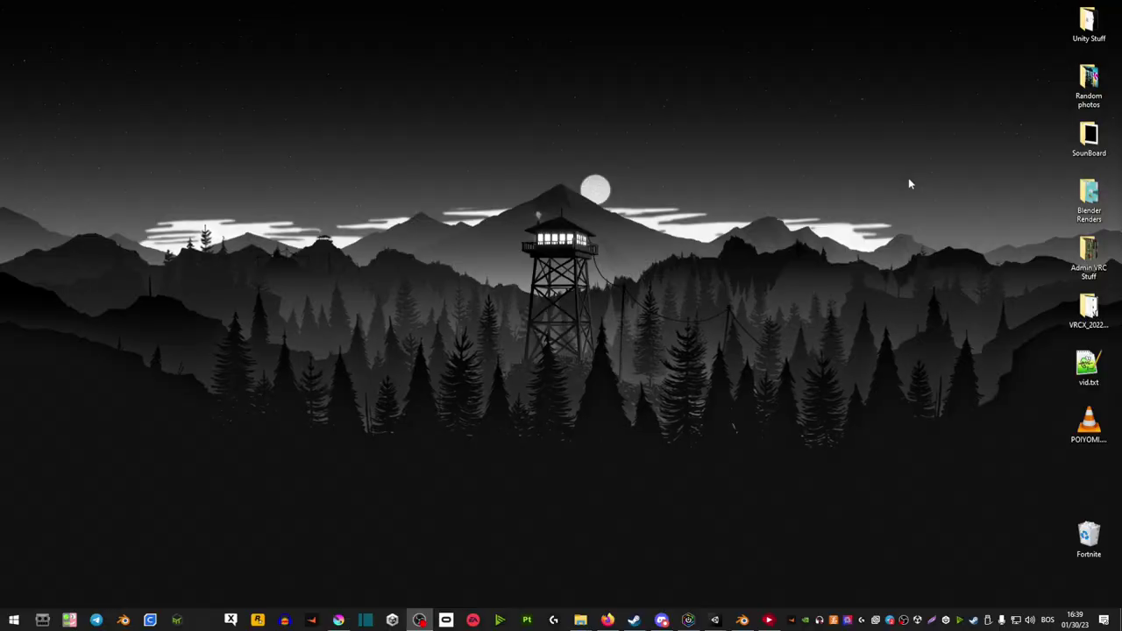